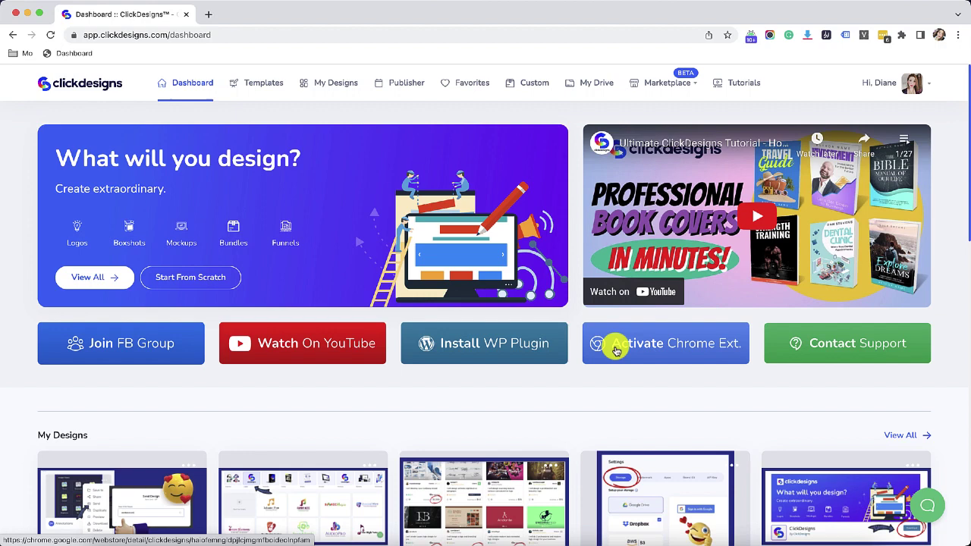
# - Install the ClickDesigns extension into Chrome from its Chrome Web Store page
pyautogui.click(616, 350)
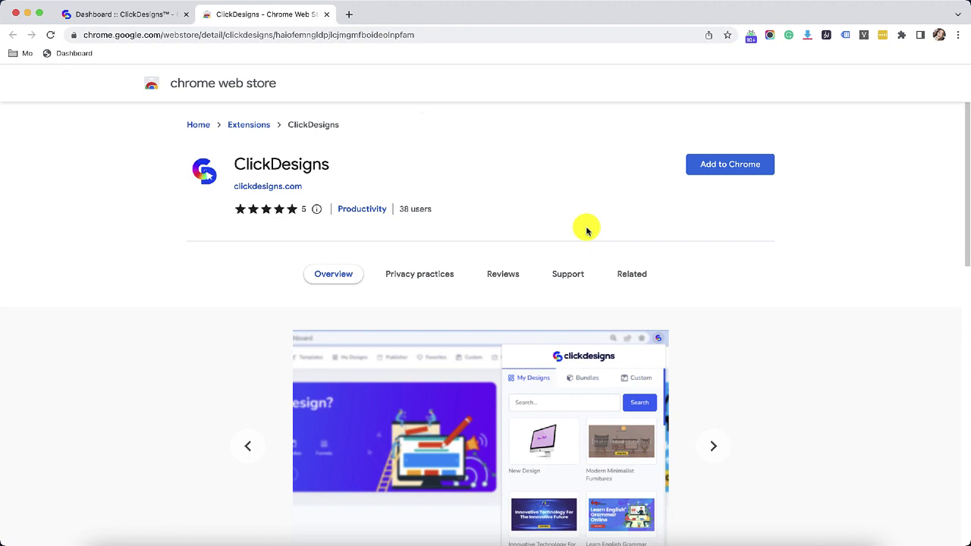
pyautogui.click(729, 164)
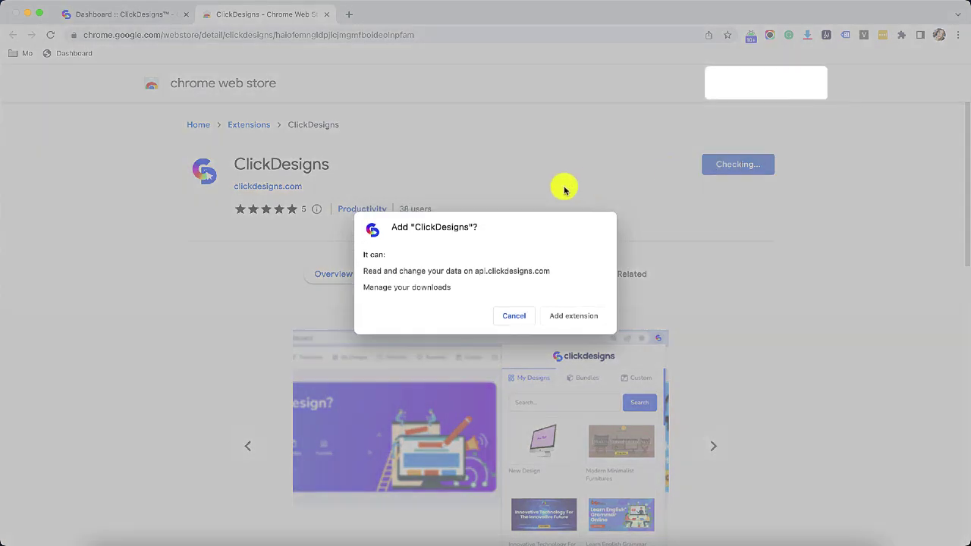
pyautogui.click(564, 319)
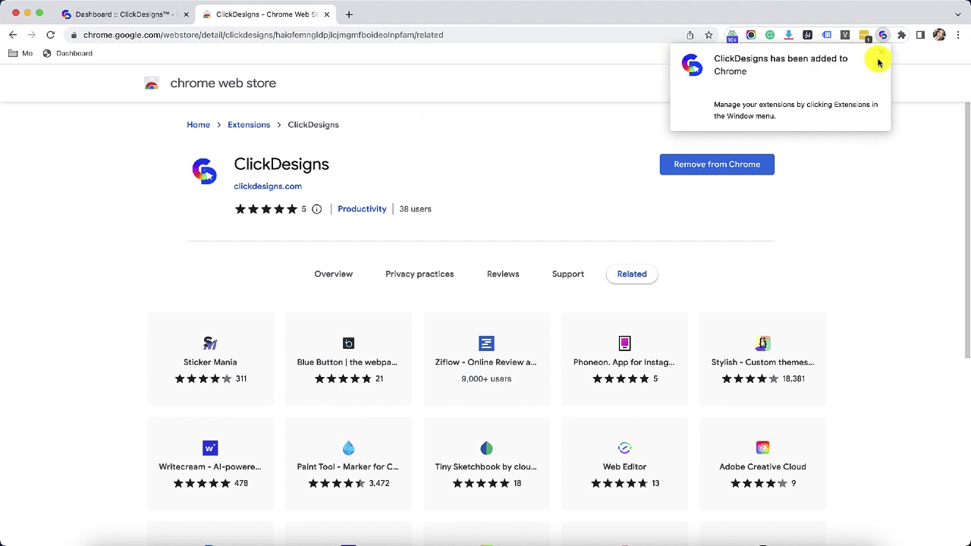
# - Pin ClickDesigns to the Chrome toolbar from the Extensions menu
pyautogui.click(880, 53)
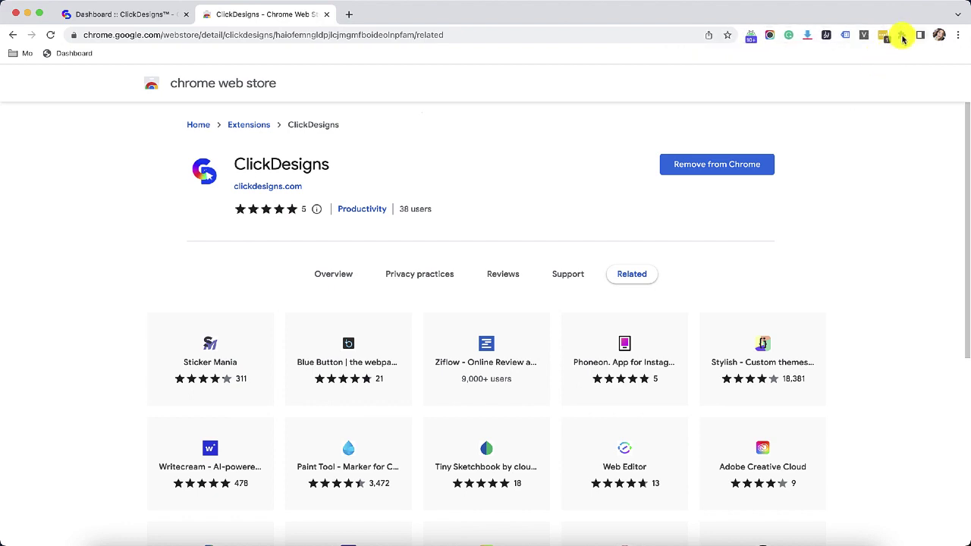
pyautogui.click(900, 38)
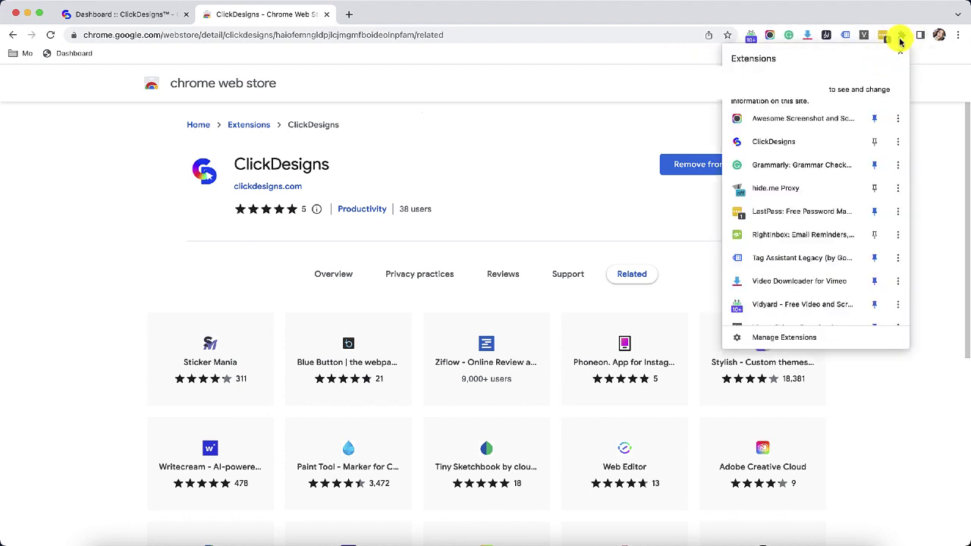
pyautogui.scroll(-1, 826, 326)
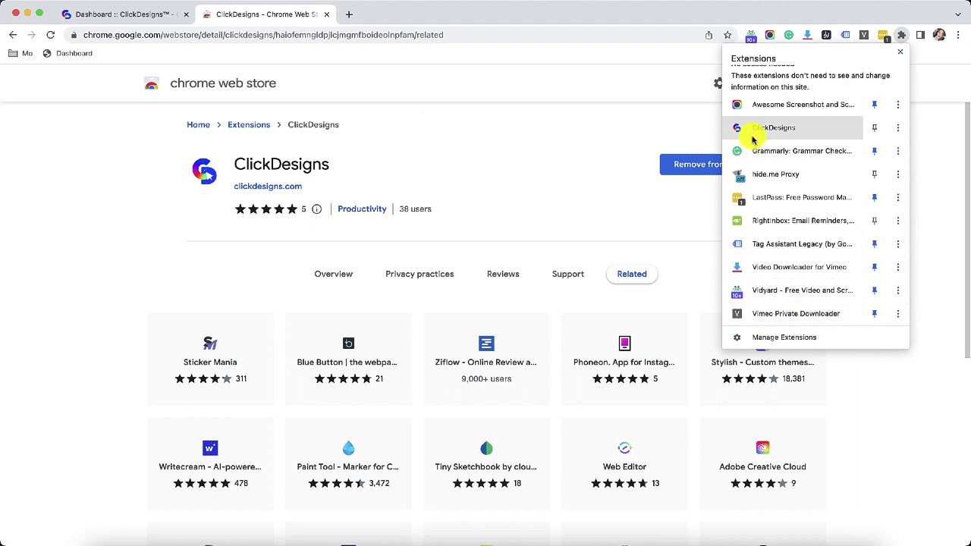
pyautogui.click(870, 129)
pyautogui.click(672, 114)
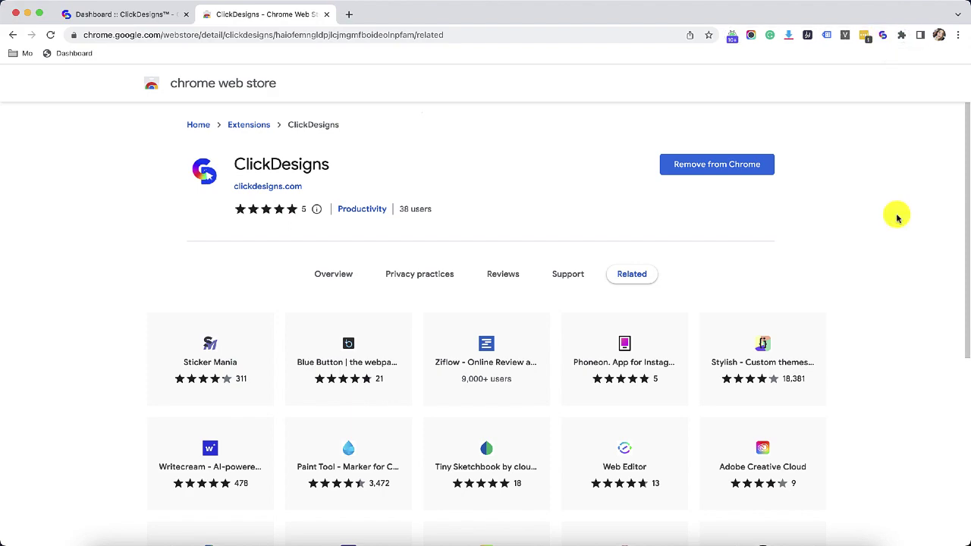
# - Copy the account's API key from the dashboard's Settings > API Key page
pyautogui.click(144, 12)
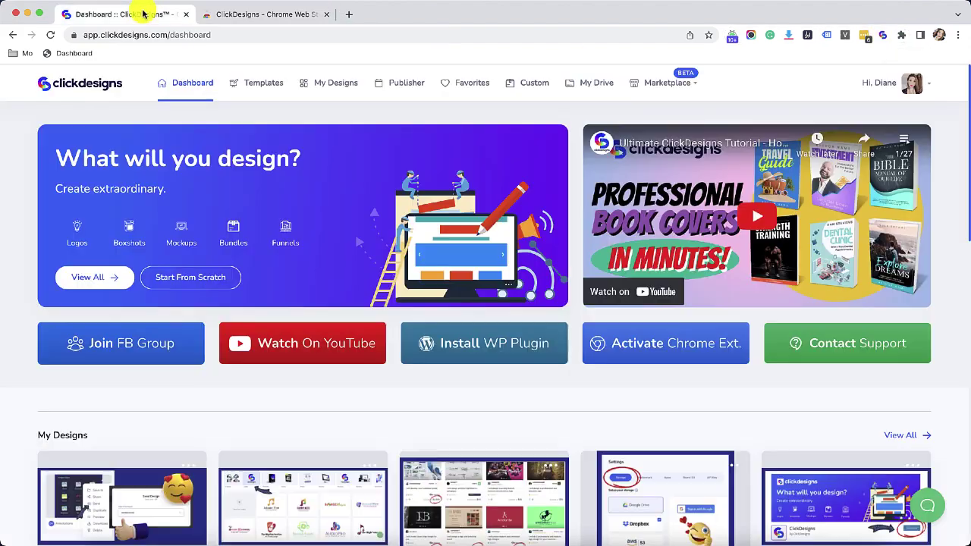
pyautogui.click(911, 87)
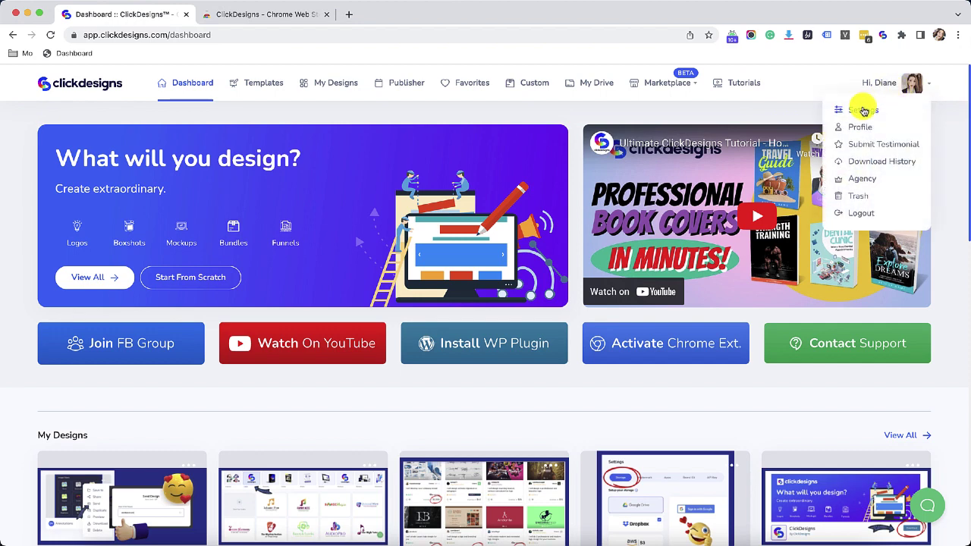
pyautogui.click(860, 109)
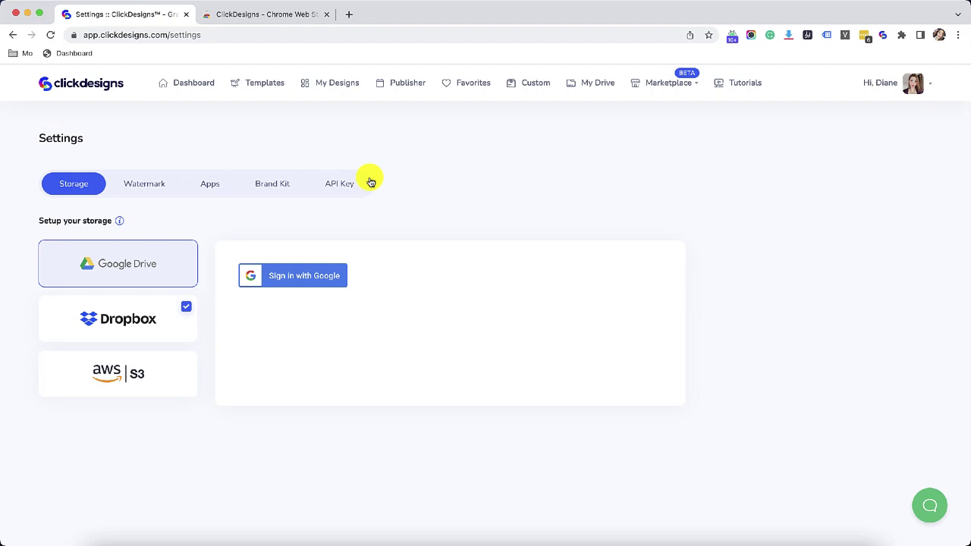
pyautogui.click(344, 189)
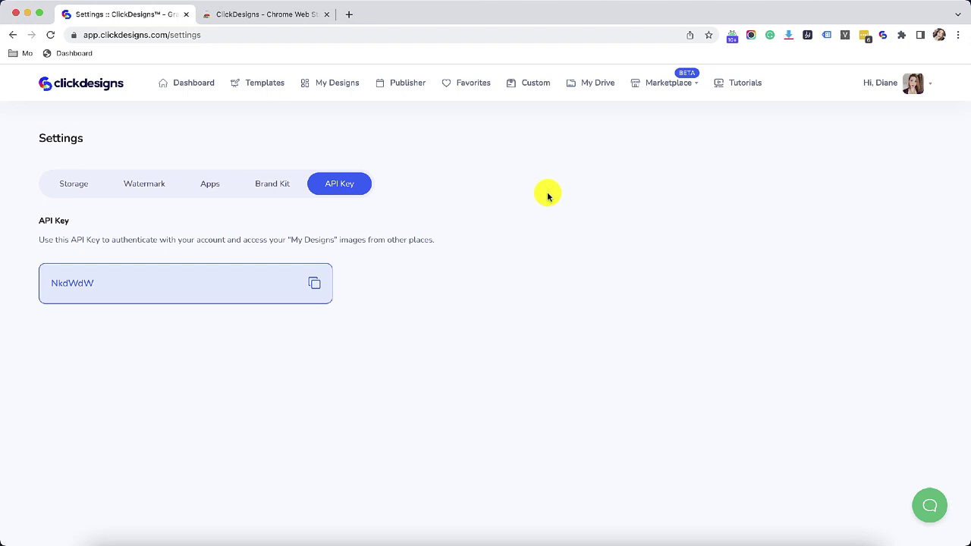
pyautogui.click(316, 286)
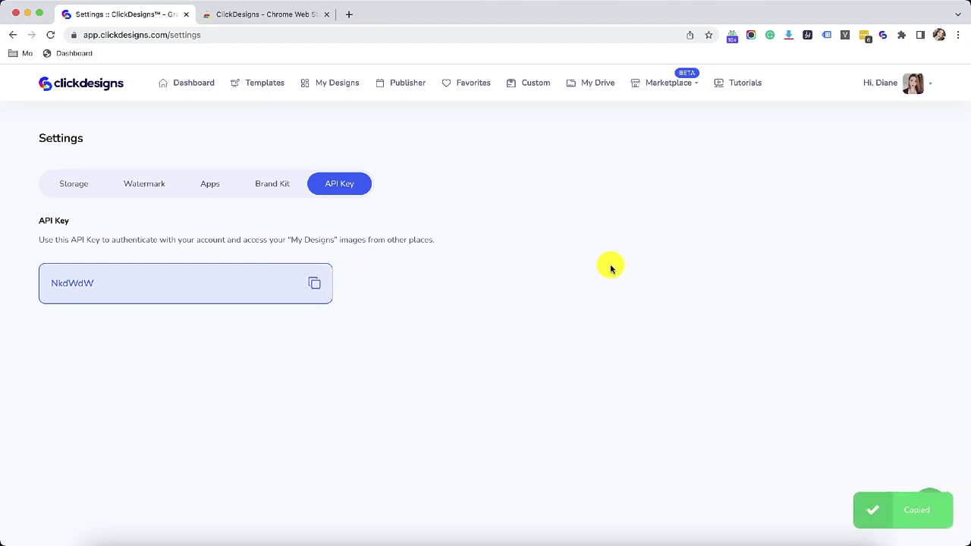
# - Connect the ClickDesigns extension by pasting the copied API key and submitting it
pyautogui.click(883, 35)
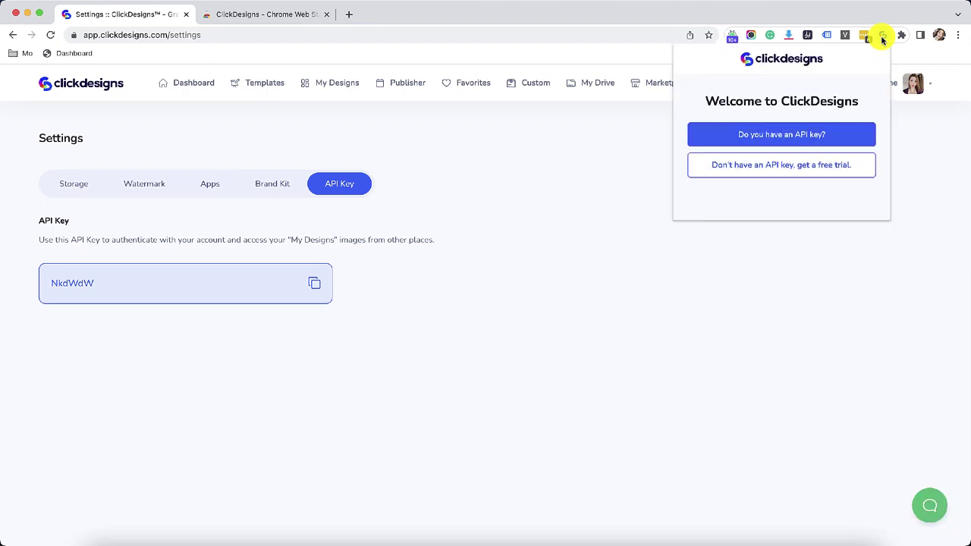
pyautogui.click(773, 142)
pyautogui.click(730, 176)
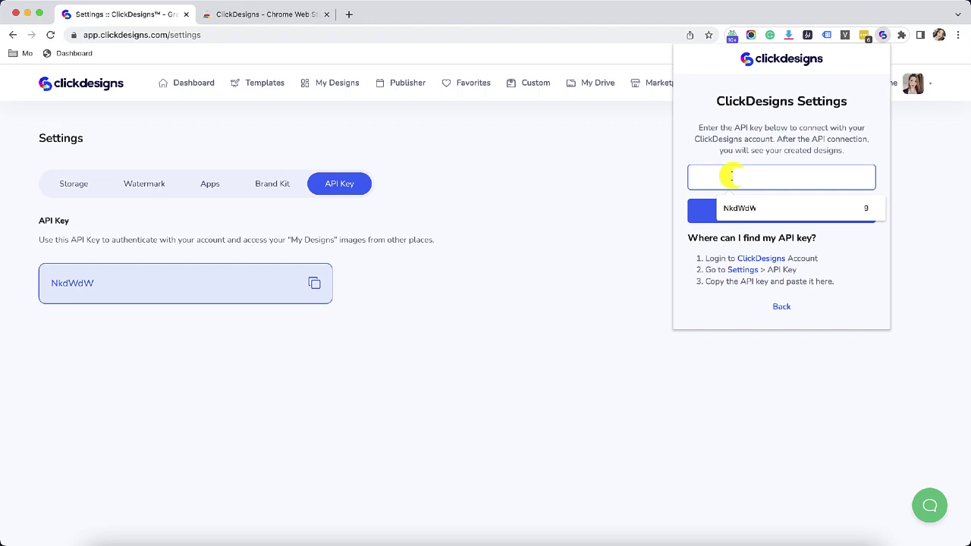
pyautogui.press('super+v')
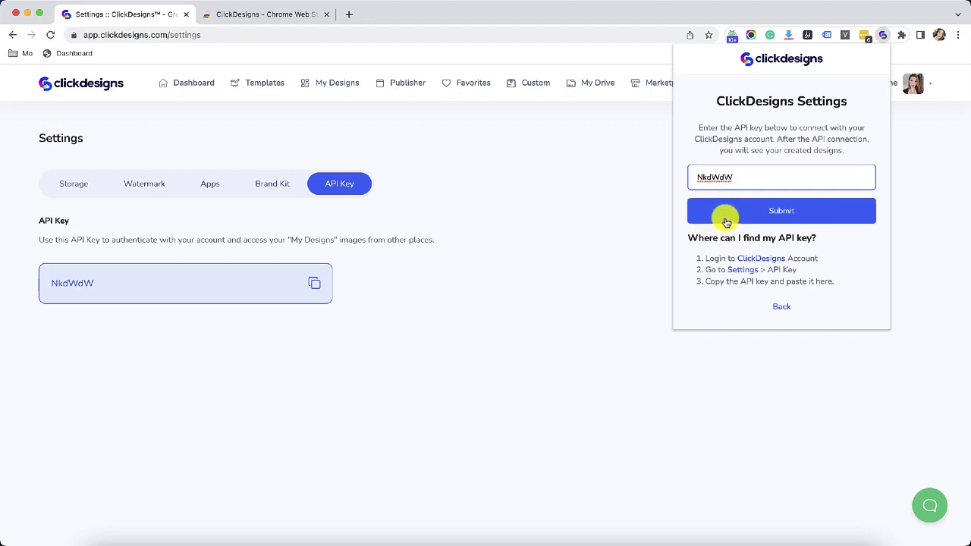
pyautogui.click(726, 222)
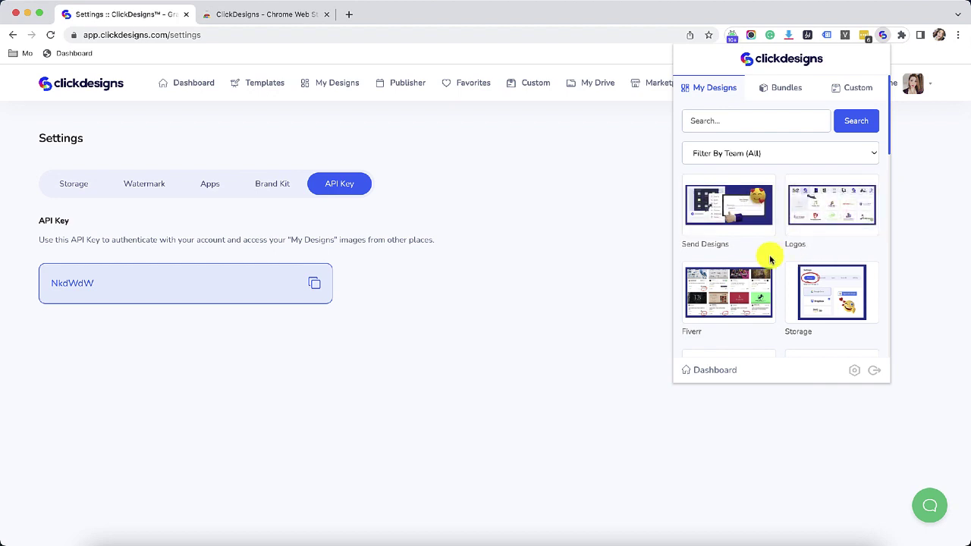
# - Look at the Bundles and Custom tabs, then search My Designs for 'logo'
pyautogui.click(771, 91)
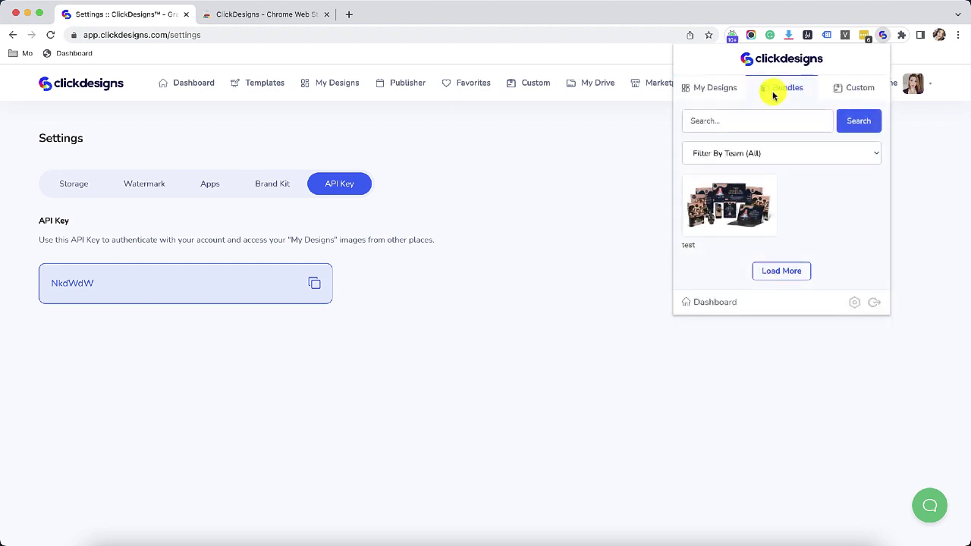
pyautogui.click(845, 88)
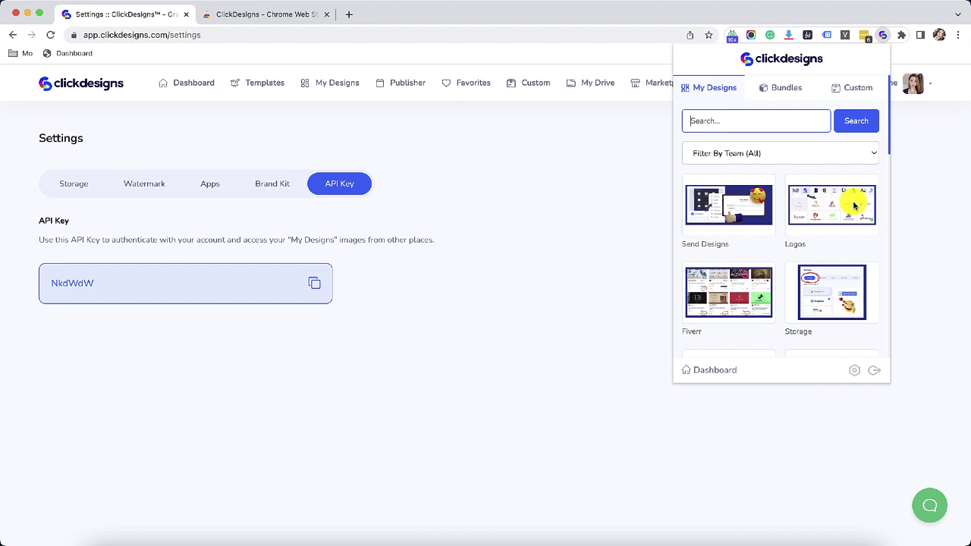
pyautogui.write('logo')
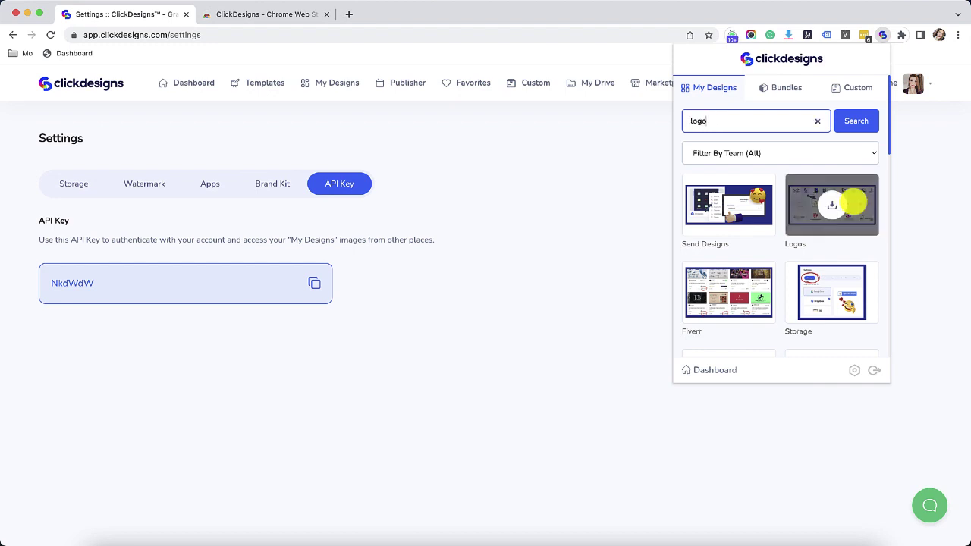
pyautogui.click(853, 126)
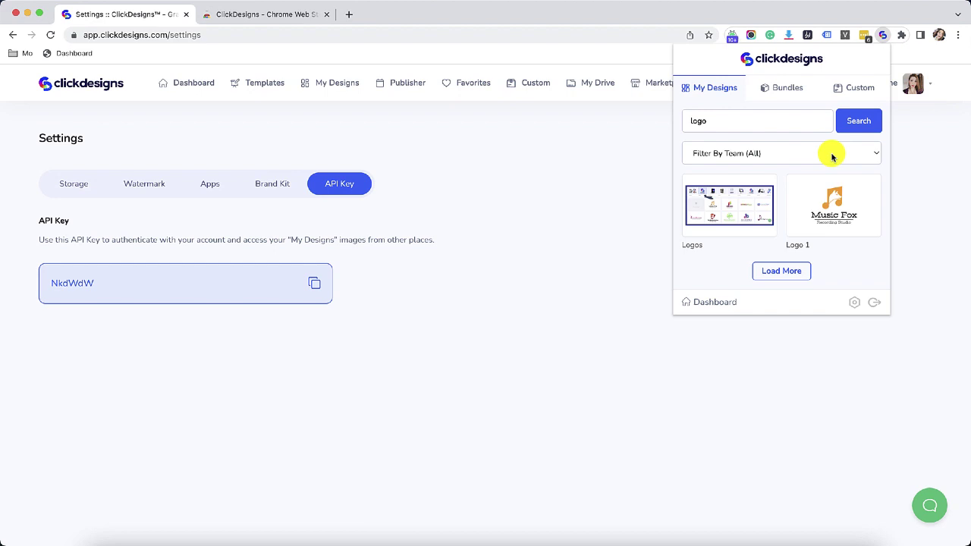
# - Filter designs to the User 1 team, then view Bundles from all teams
pyautogui.click(832, 157)
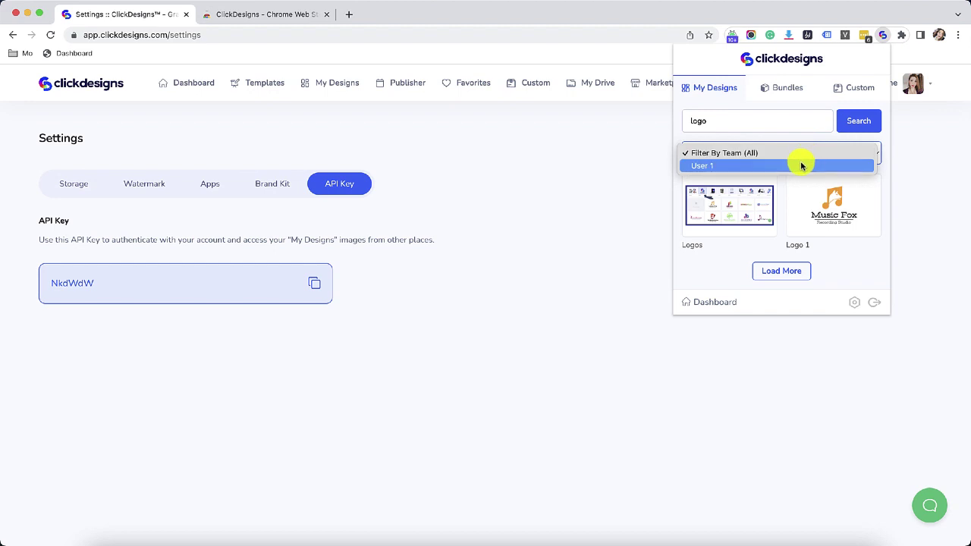
pyautogui.click(802, 165)
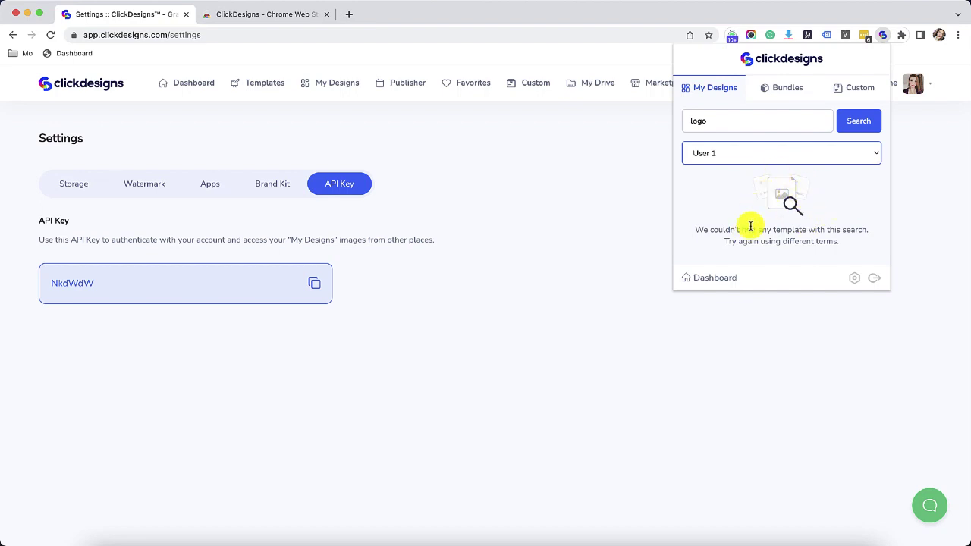
pyautogui.click(774, 88)
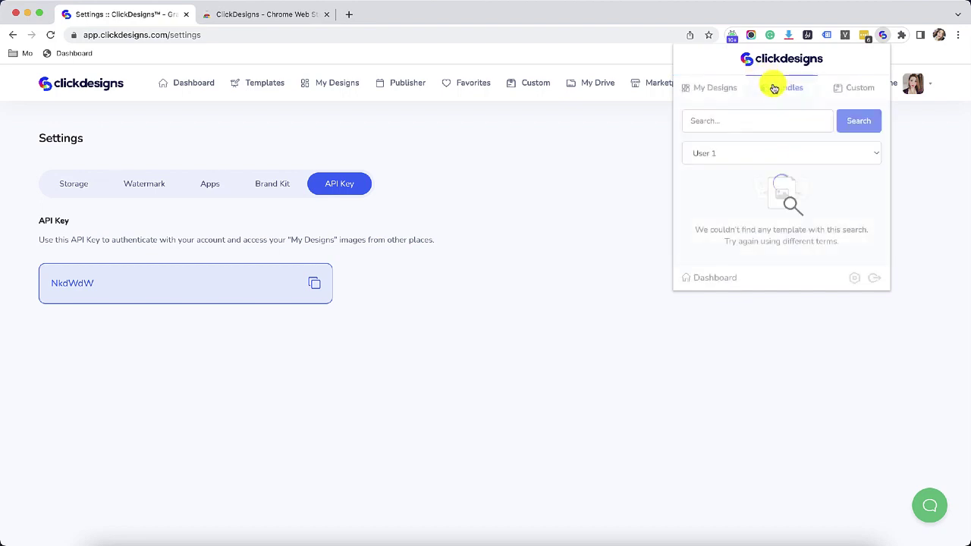
pyautogui.click(724, 154)
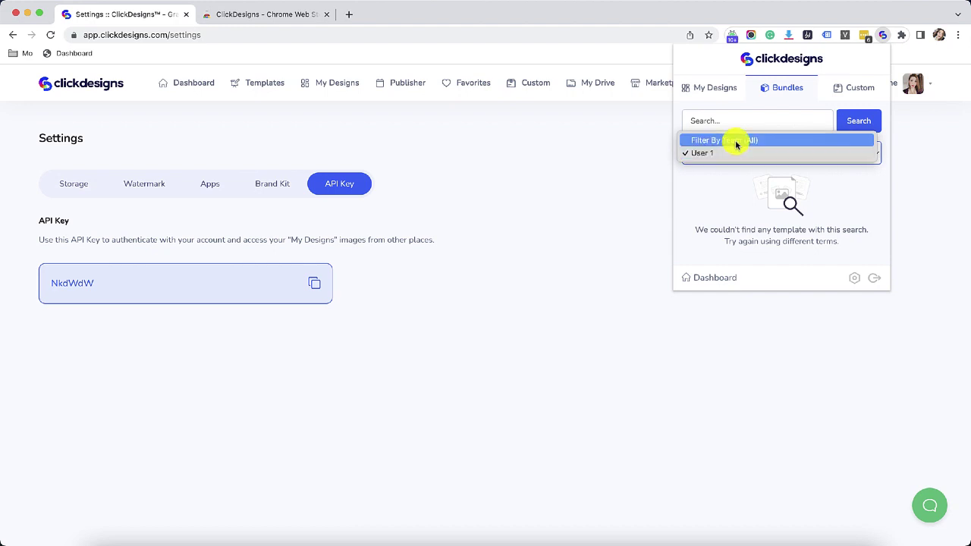
pyautogui.click(736, 143)
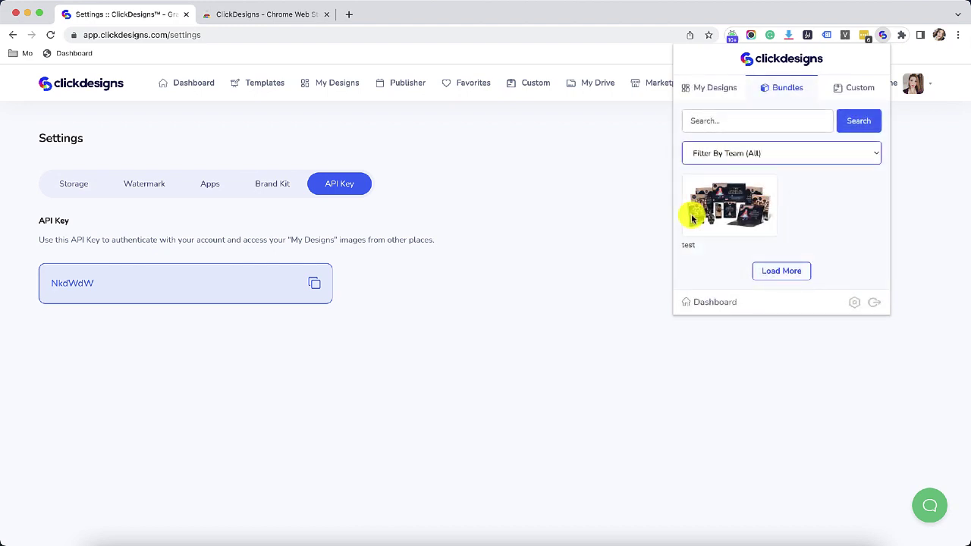
pyautogui.click(745, 152)
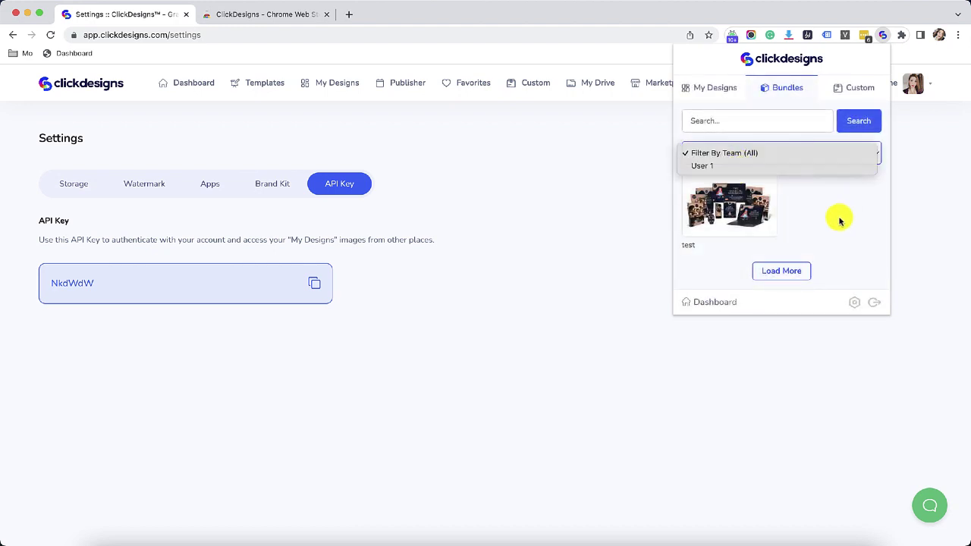
pyautogui.click(840, 220)
# - View Custom templates with all teams kept, then return to My Designs
pyautogui.click(872, 87)
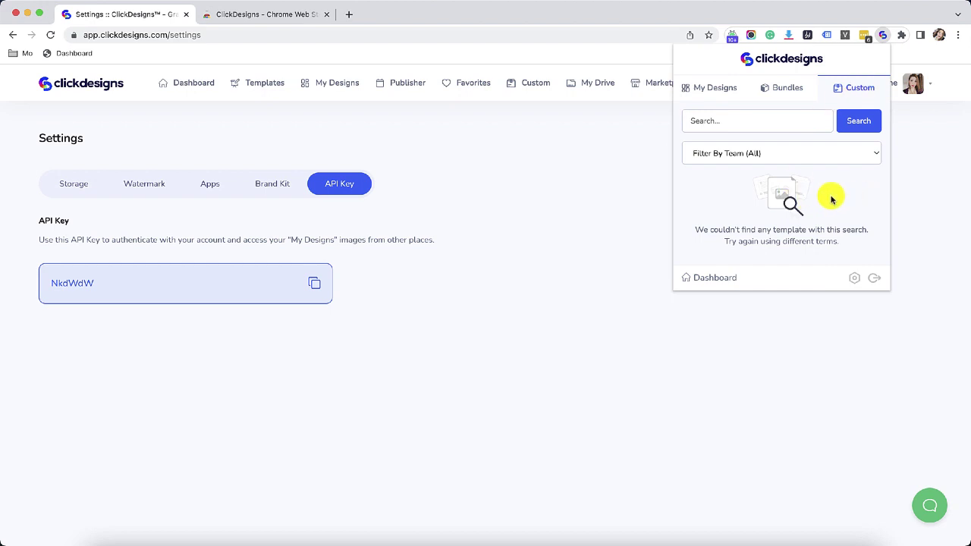
pyautogui.click(784, 151)
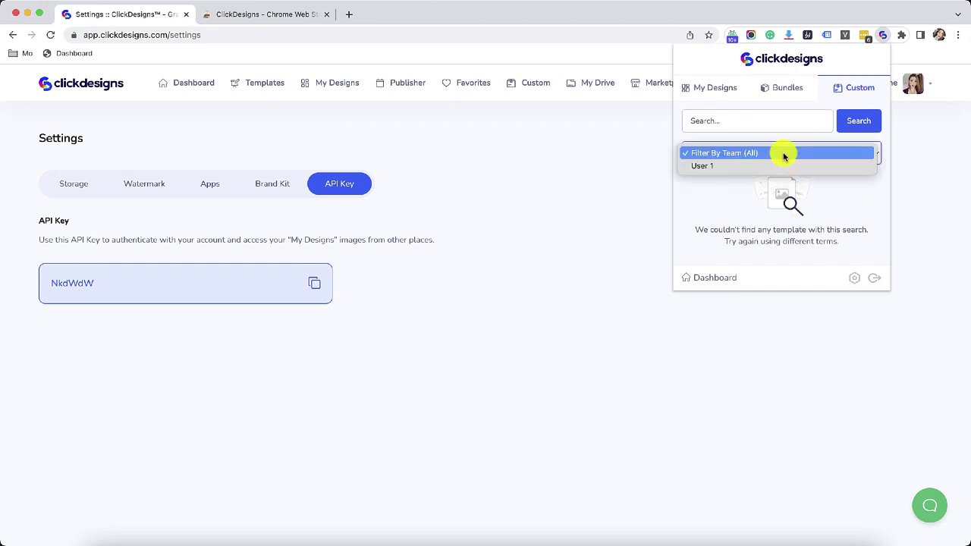
pyautogui.click(726, 208)
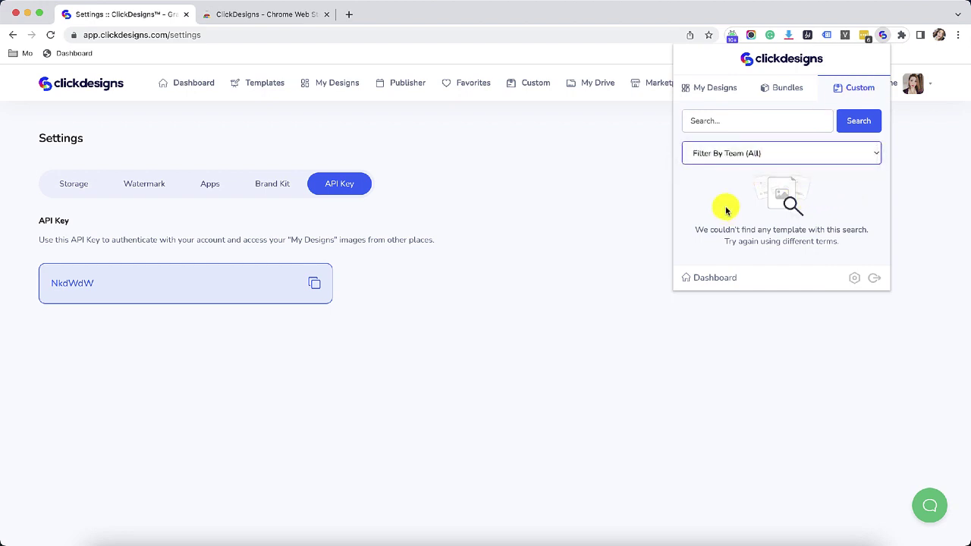
pyautogui.click(710, 93)
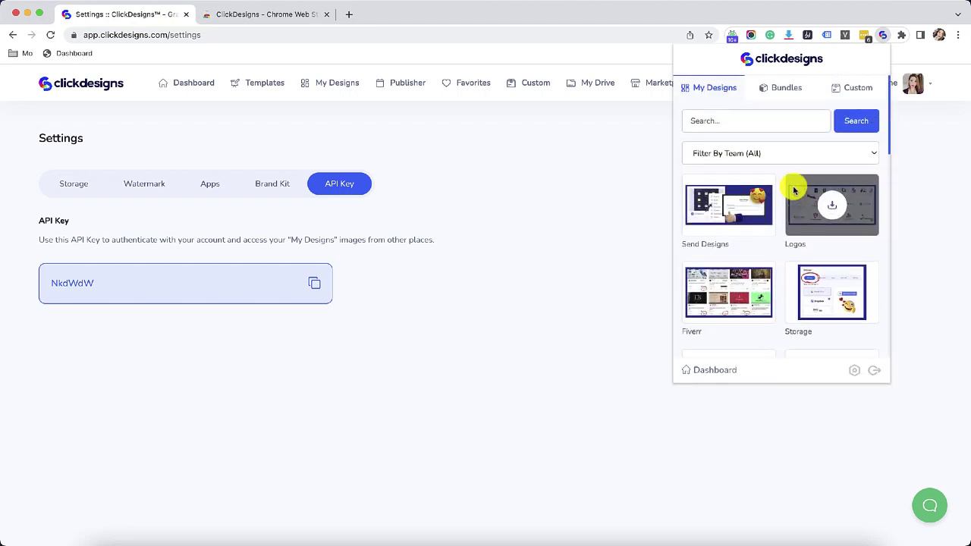
# - Download Send Designs as Send Designs.png, view it in Preview, then close it
pyautogui.scroll(-1, 771, 212)
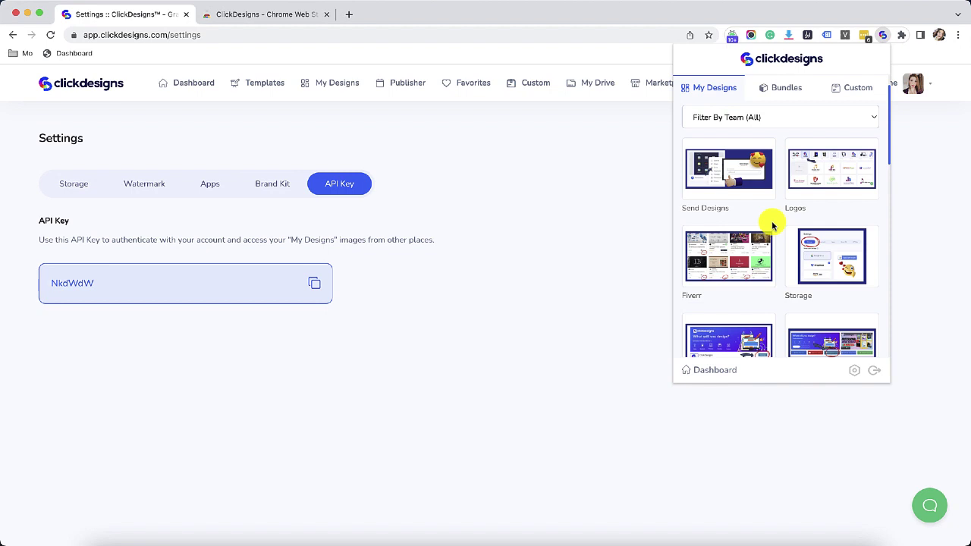
pyautogui.moveTo(736, 168)
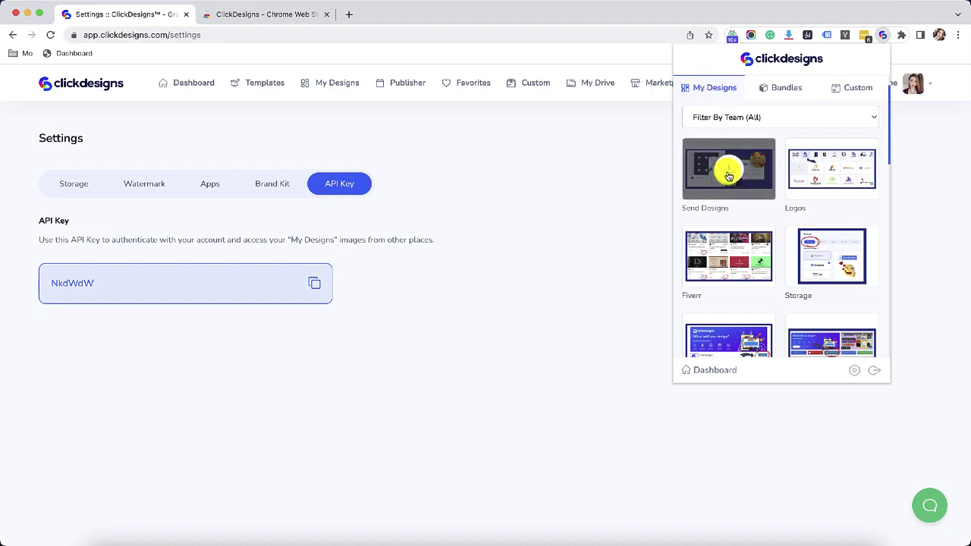
pyautogui.click(728, 175)
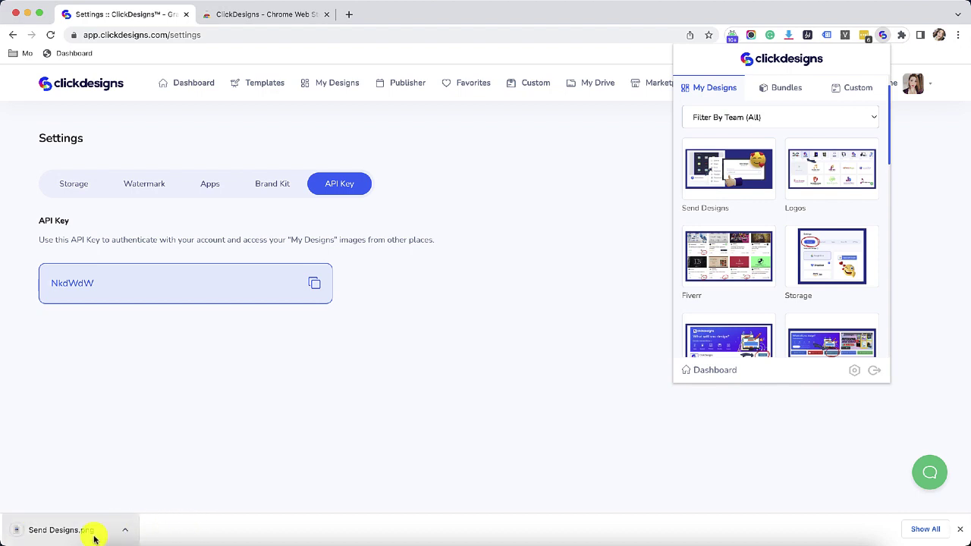
pyautogui.click(94, 536)
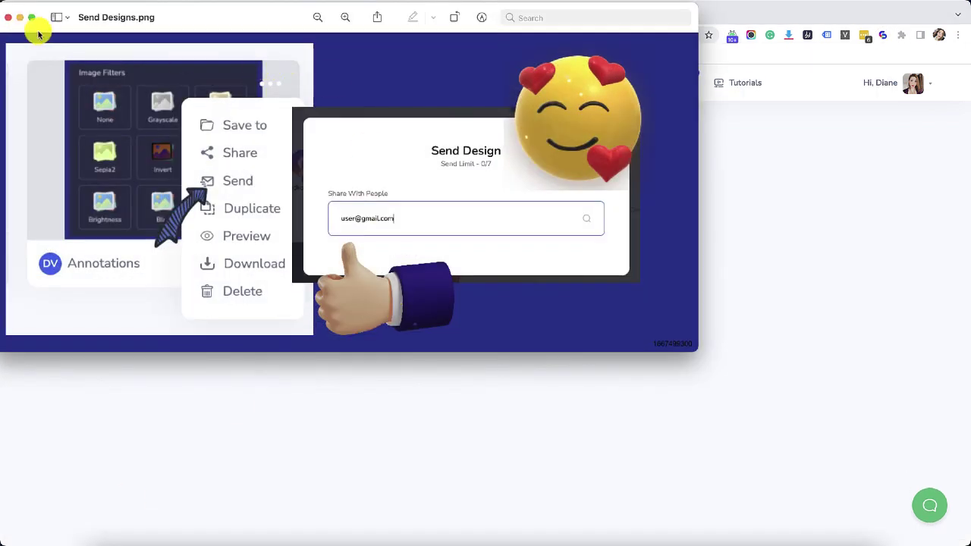
pyautogui.click(8, 18)
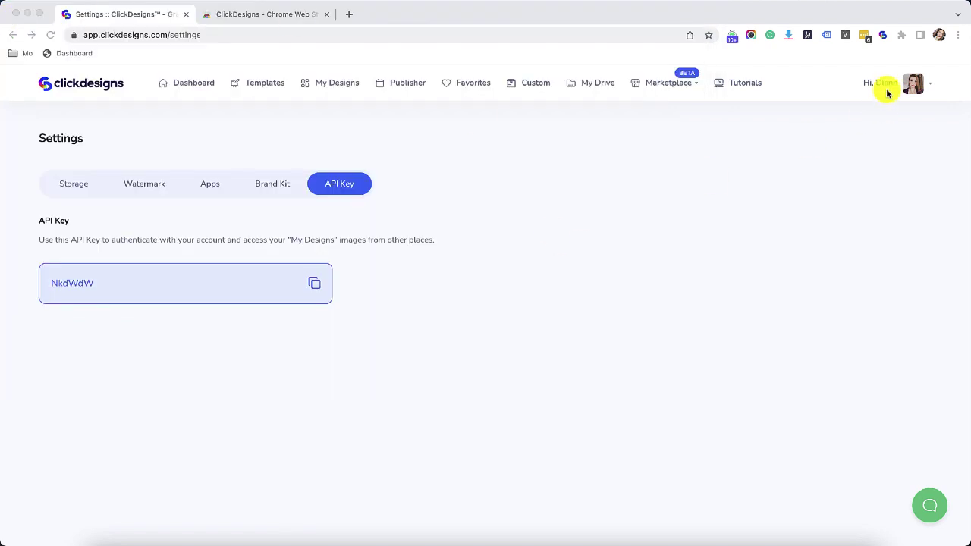
# - Open the extension popup and scroll further down the My Designs grid
pyautogui.click(882, 36)
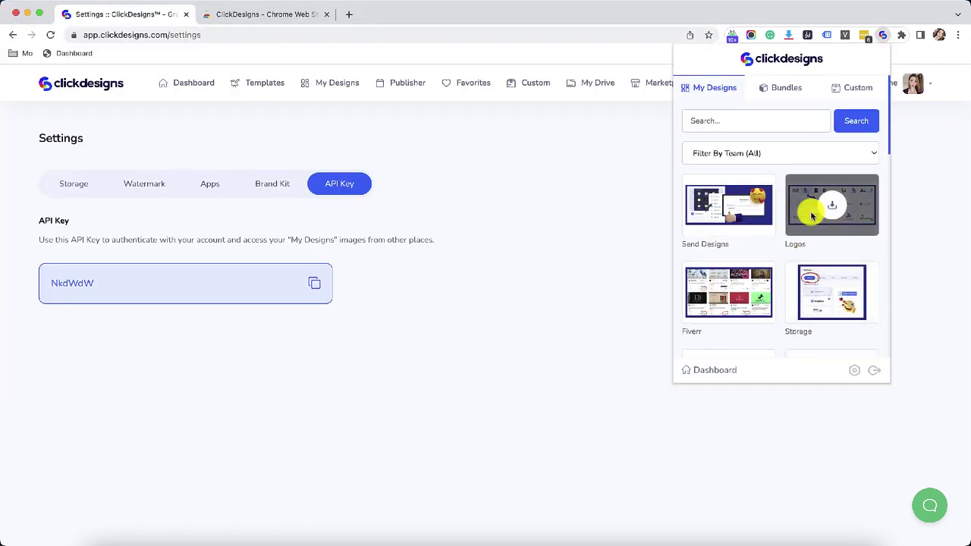
pyautogui.moveTo(767, 250)
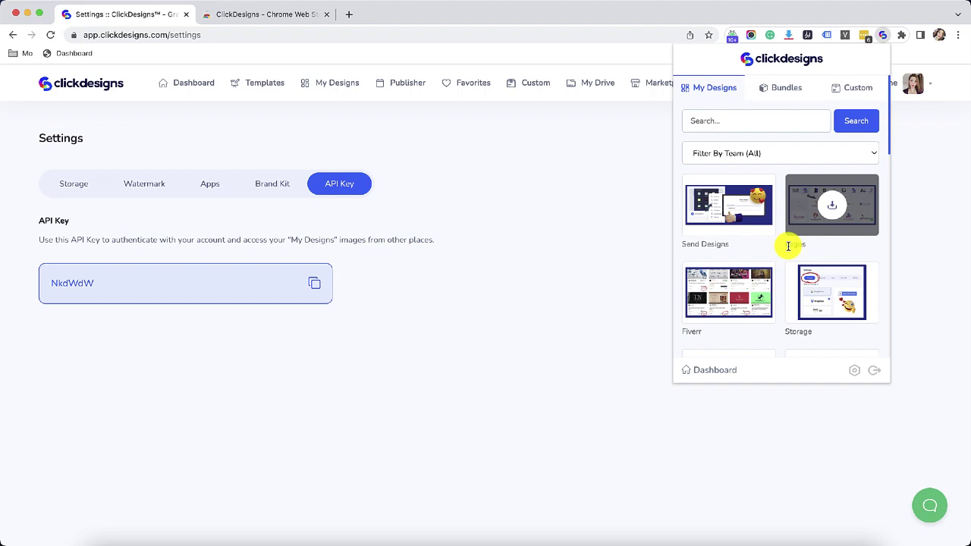
pyautogui.scroll(-3, 786, 247)
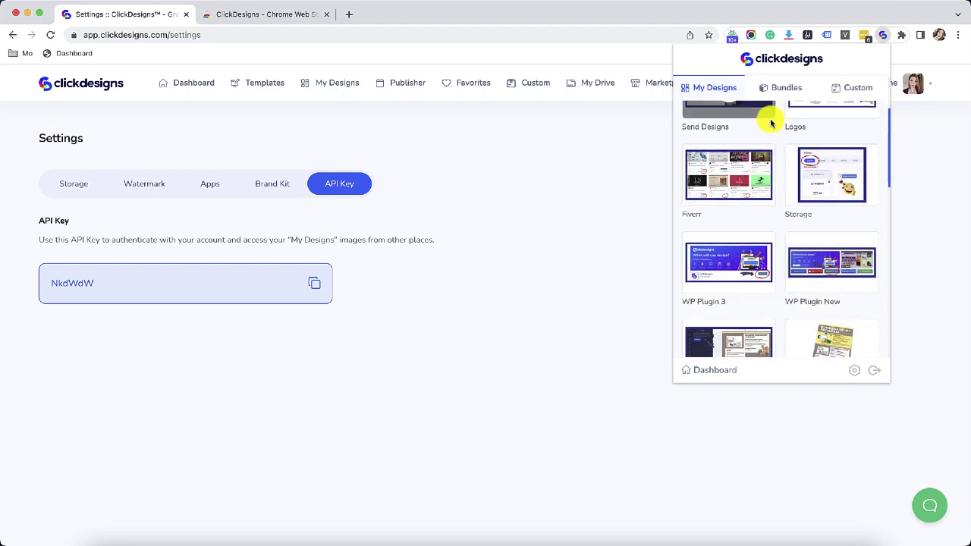
pyautogui.moveTo(769, 212)
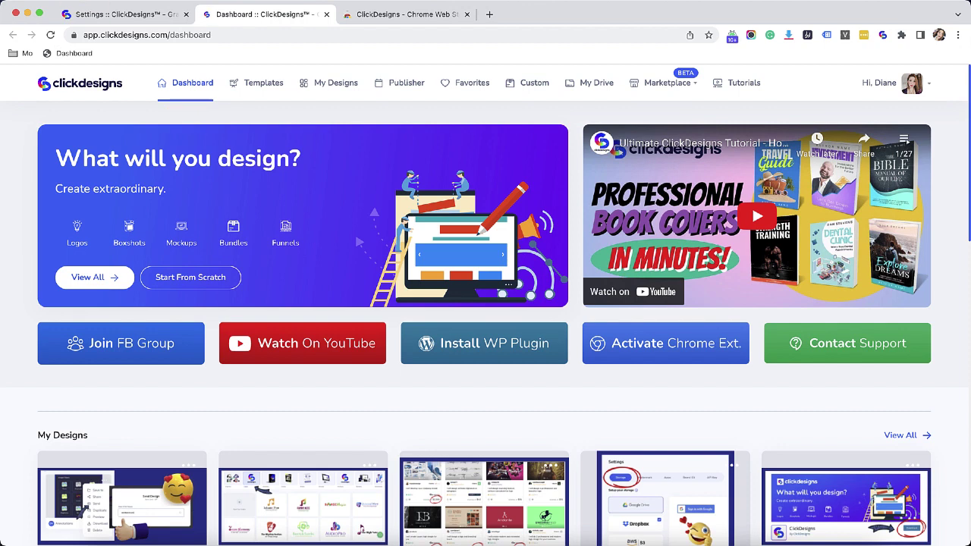
# - In the extension's settings, switch the download image format from PNG to WEBP
pyautogui.click(883, 35)
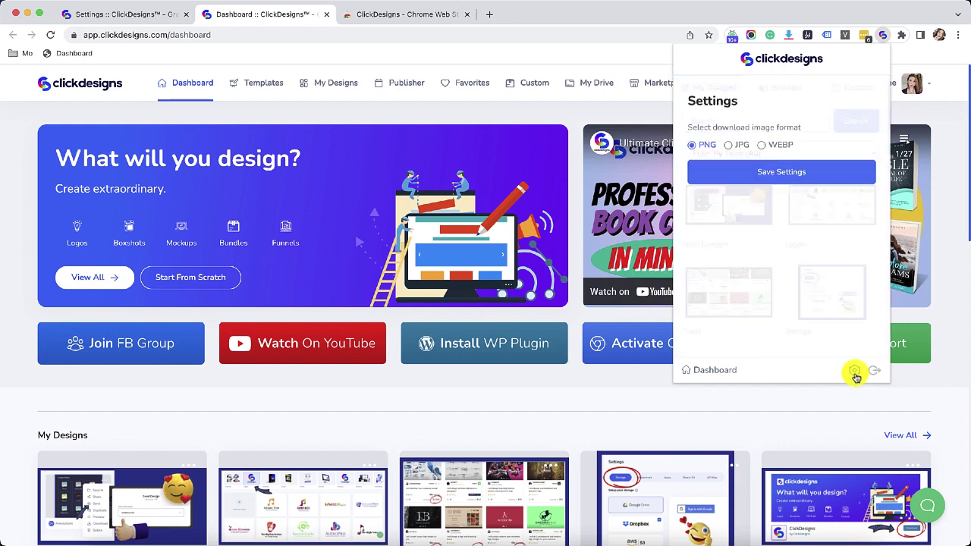
pyautogui.click(693, 146)
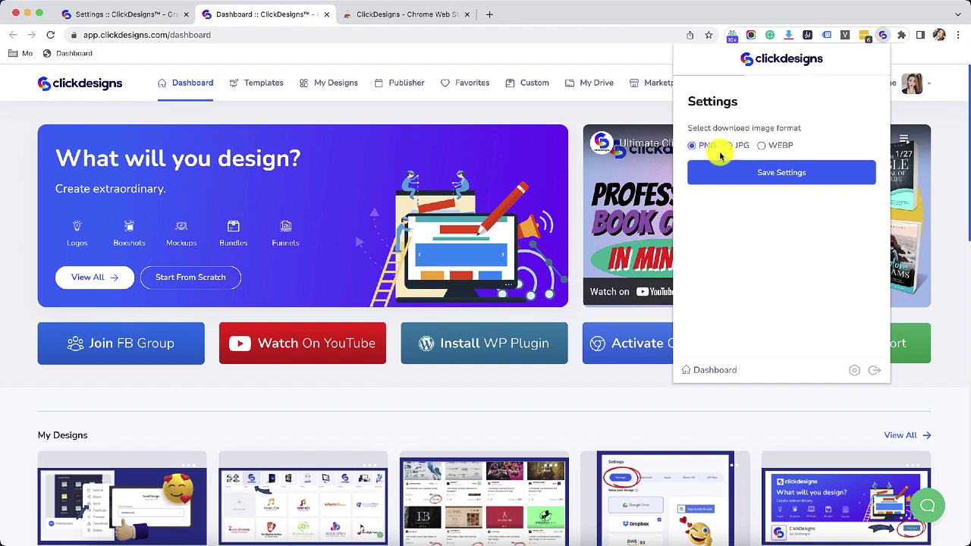
pyautogui.click(791, 149)
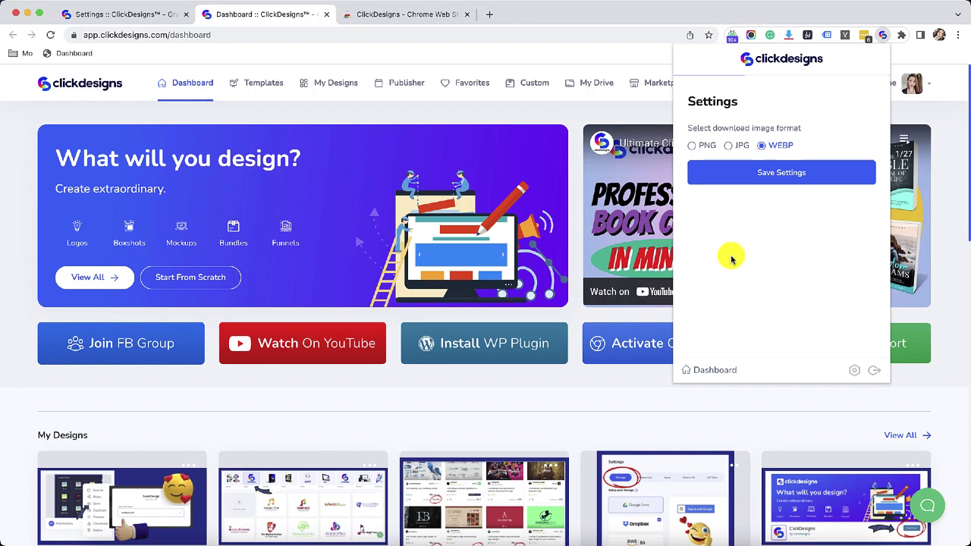
# - Save the WEBP format setting and download the Logos design as Logos.webp
pyautogui.click(783, 173)
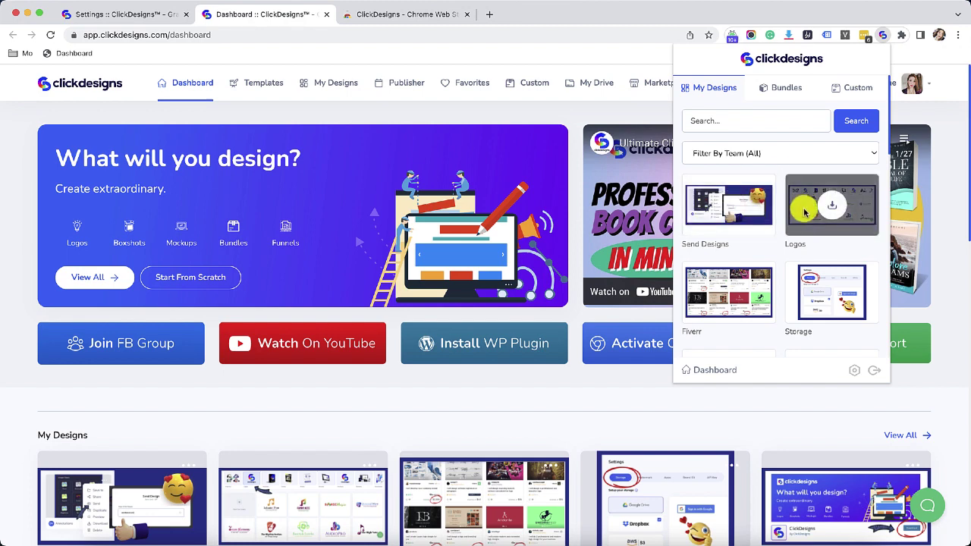
pyautogui.click(831, 209)
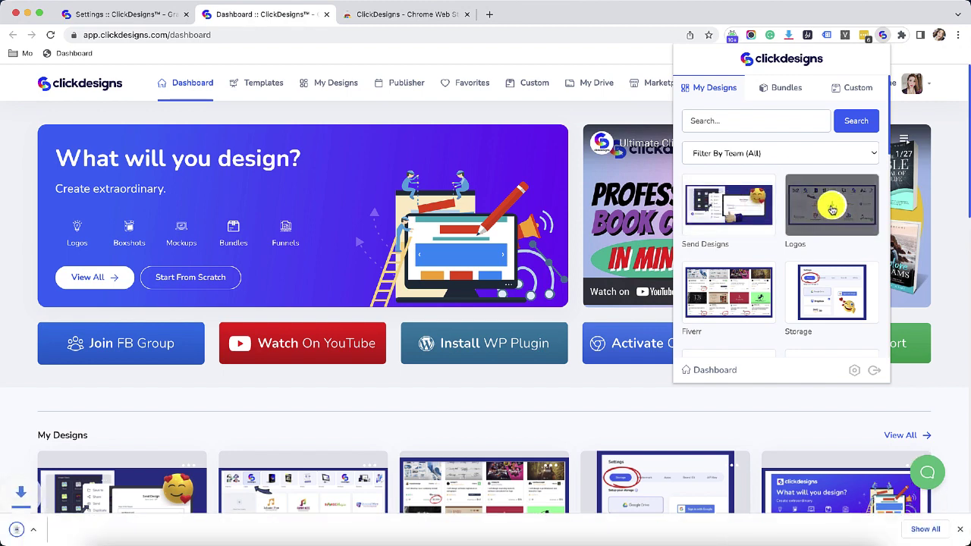